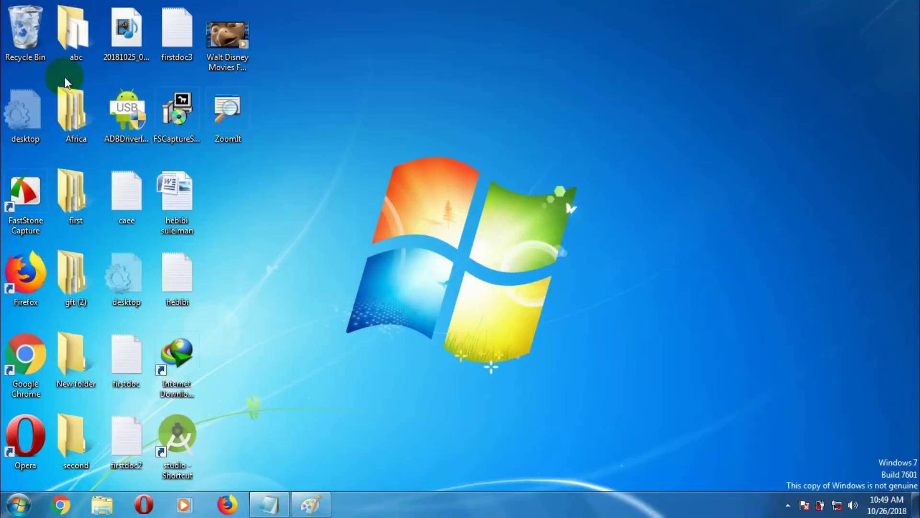
left_click(96, 123)
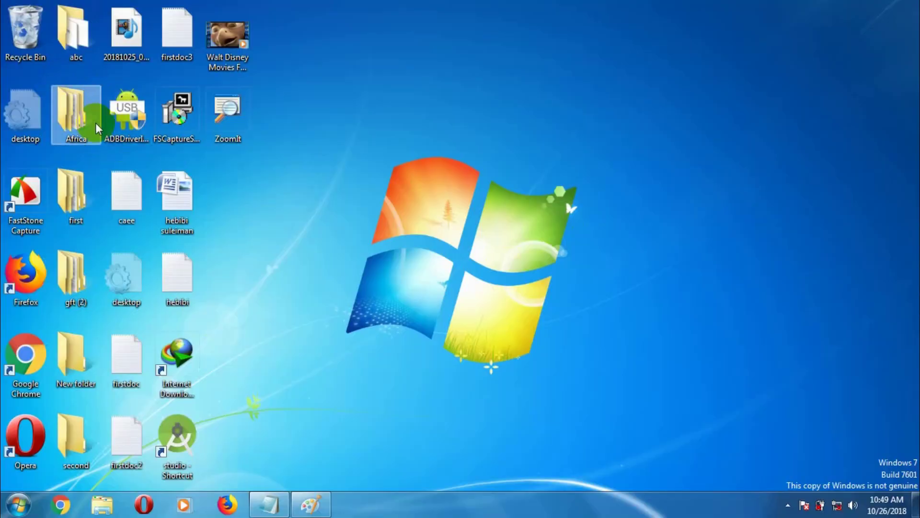
left_click(191, 189)
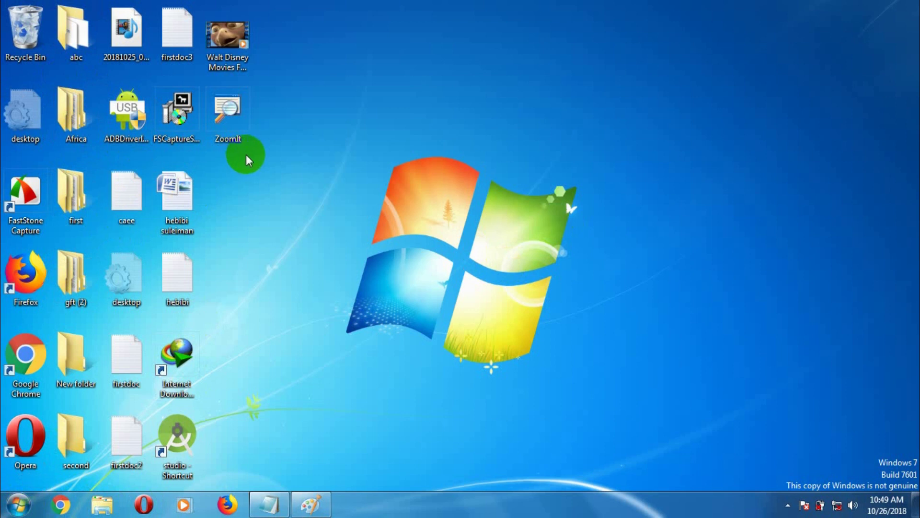
left_click(74, 122)
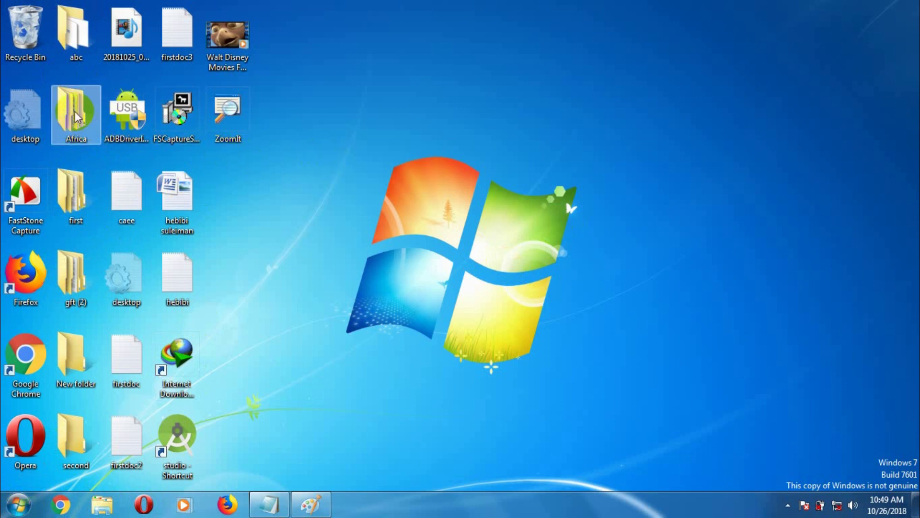
Open the Computer window, maximize it to view the available drives, and close it
left_click(18, 505)
left_click(221, 302)
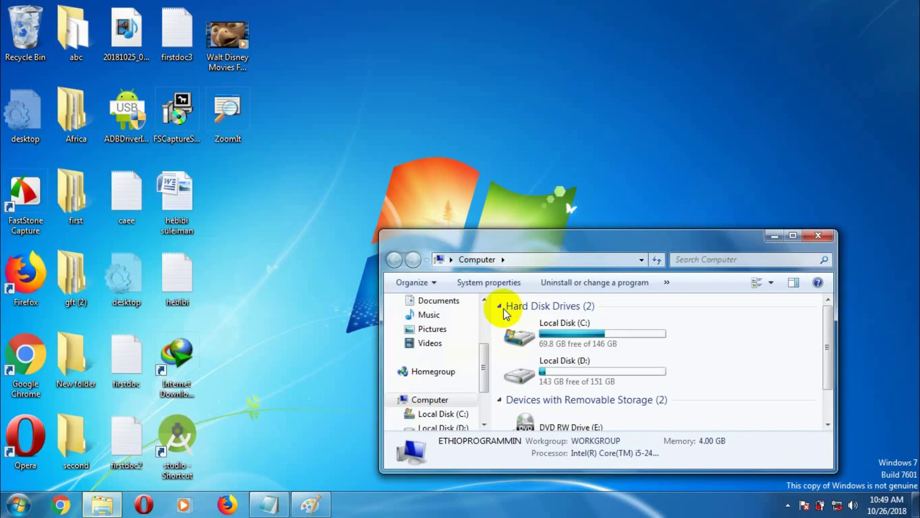
left_click(797, 235)
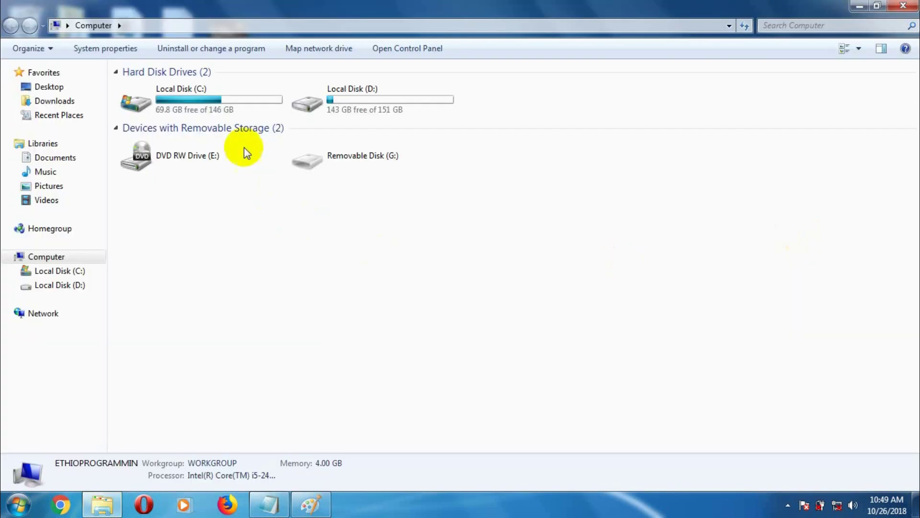
left_click(903, 6)
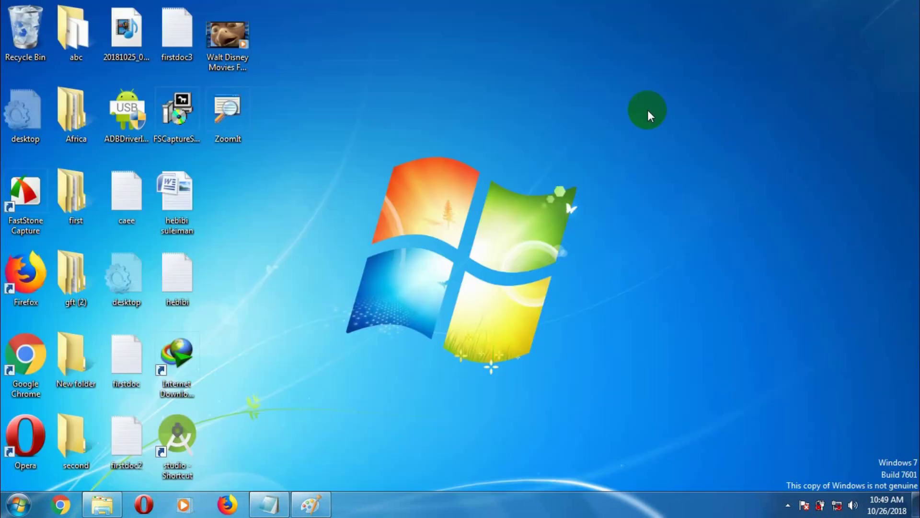
left_click(19, 504)
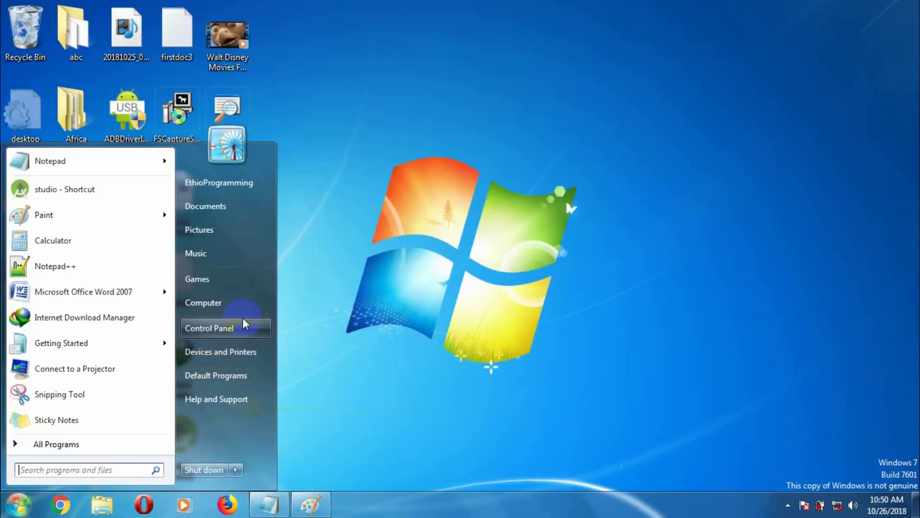
left_click(224, 301)
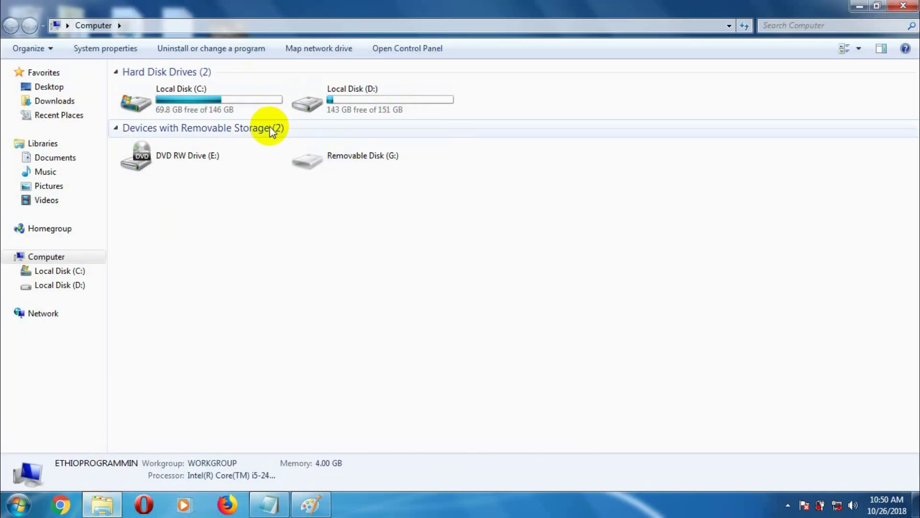
left_click(903, 6)
In a new file explorer window, open the Internet Programming folder inside teaching materials on Local Disk (D:)
right_click(102, 511)
left_click(94, 452)
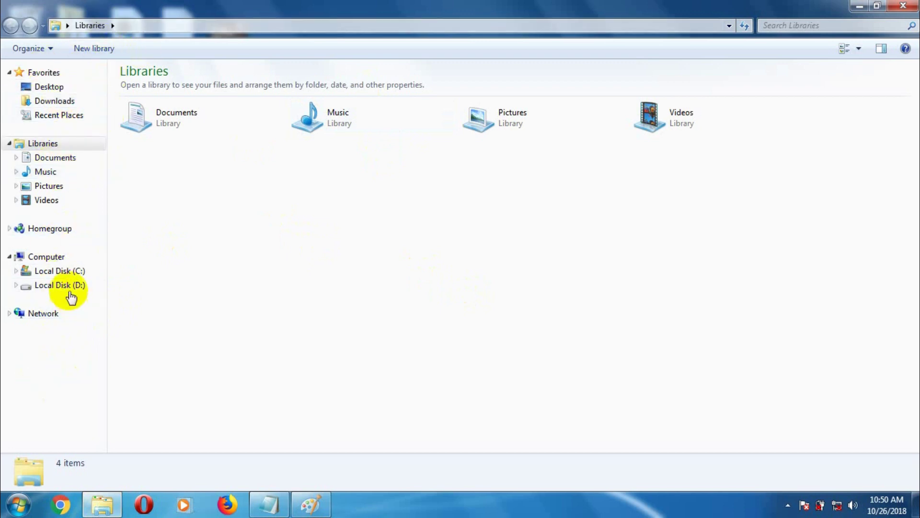
left_click(60, 287)
left_click(177, 133)
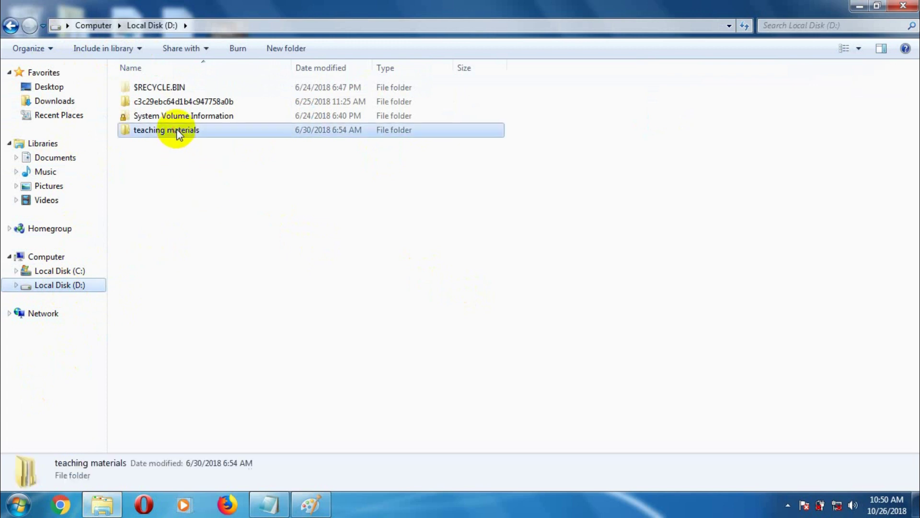
right_click(178, 134)
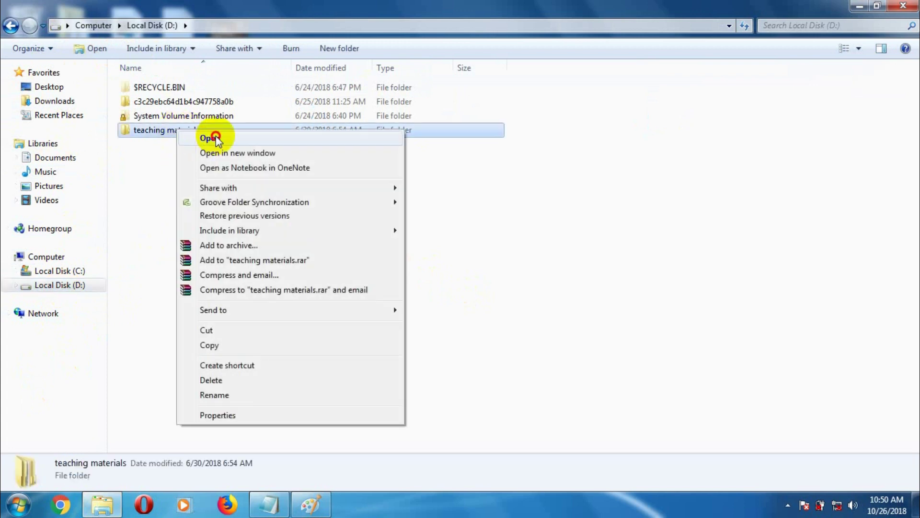
left_click(215, 139)
right_click(196, 92)
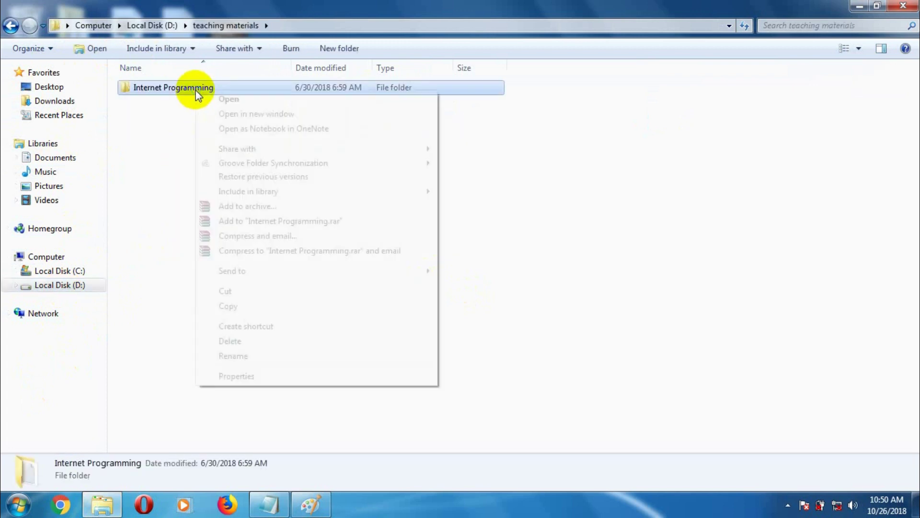
left_click(228, 100)
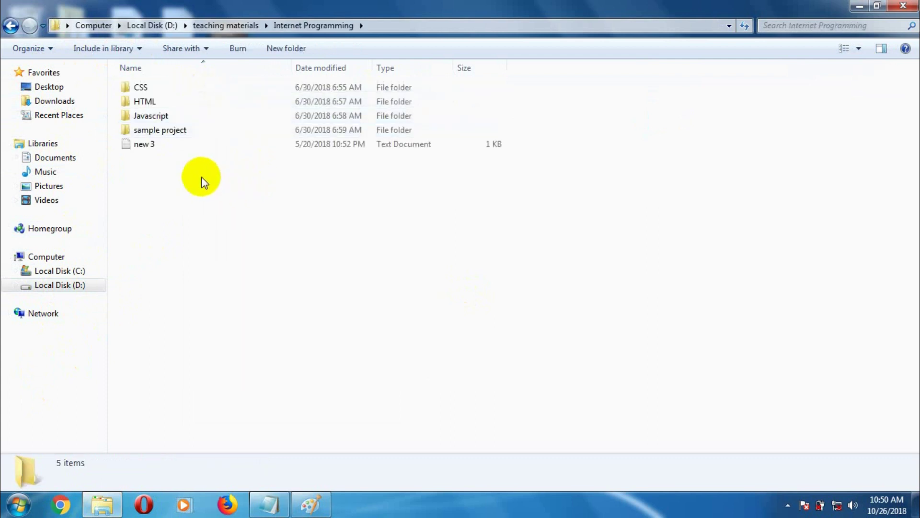
Look at the actions available for the sample project folder, including Send to, and close the window
right_click(160, 131)
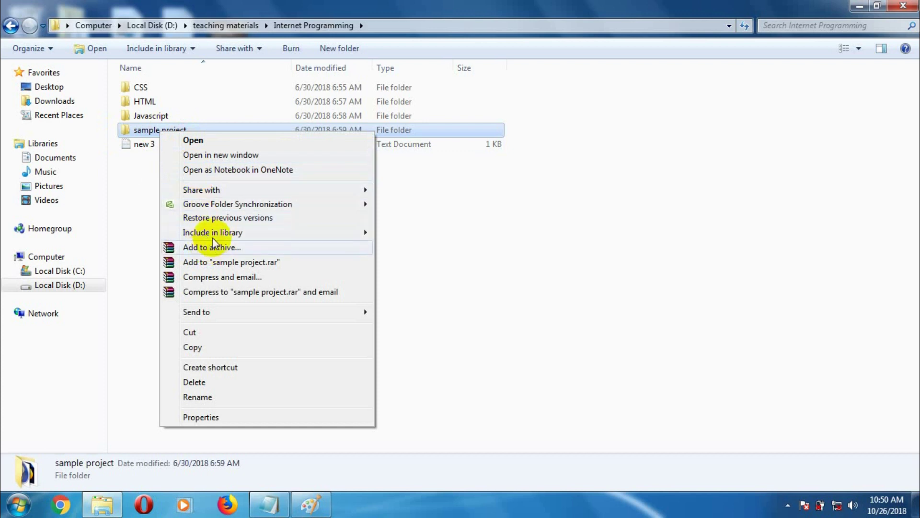
mouse_move(214, 312)
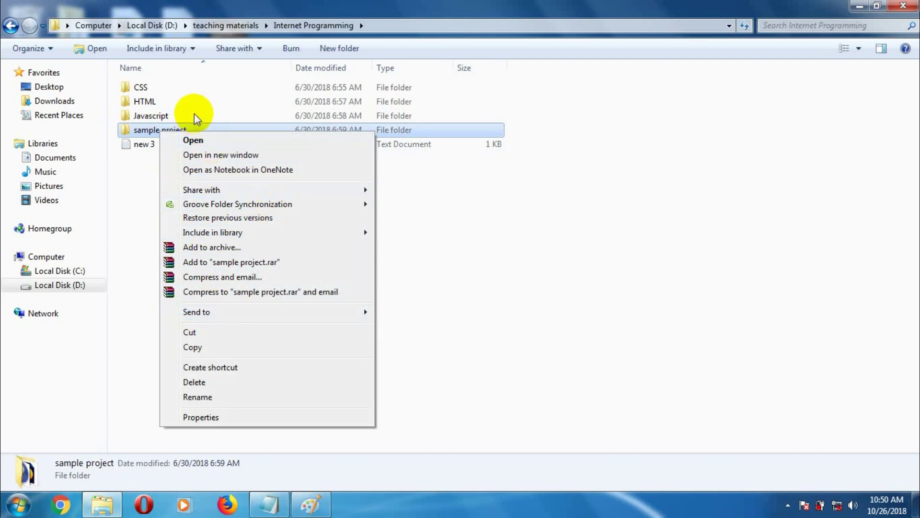
left_click(903, 6)
Starting from Computer, browse to the Internet Programming folder inside teaching materials on Local Disk (D:)
left_click(18, 503)
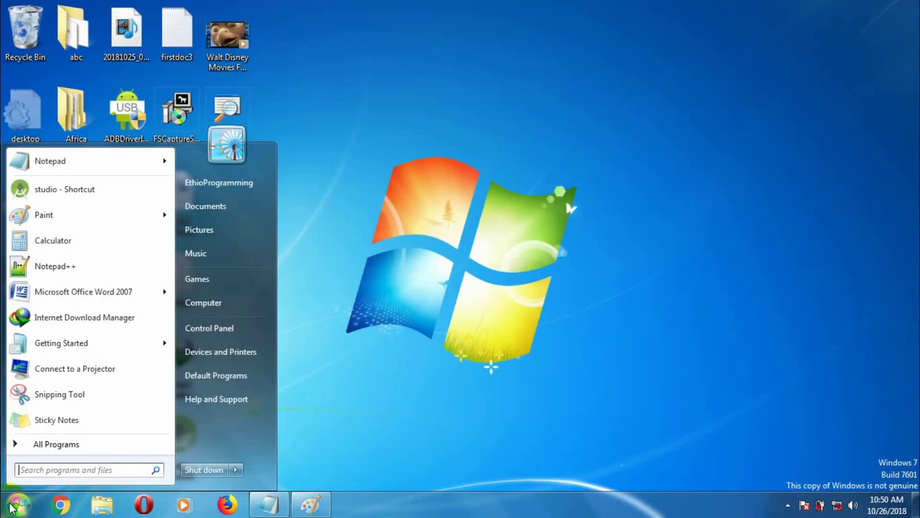
left_click(219, 304)
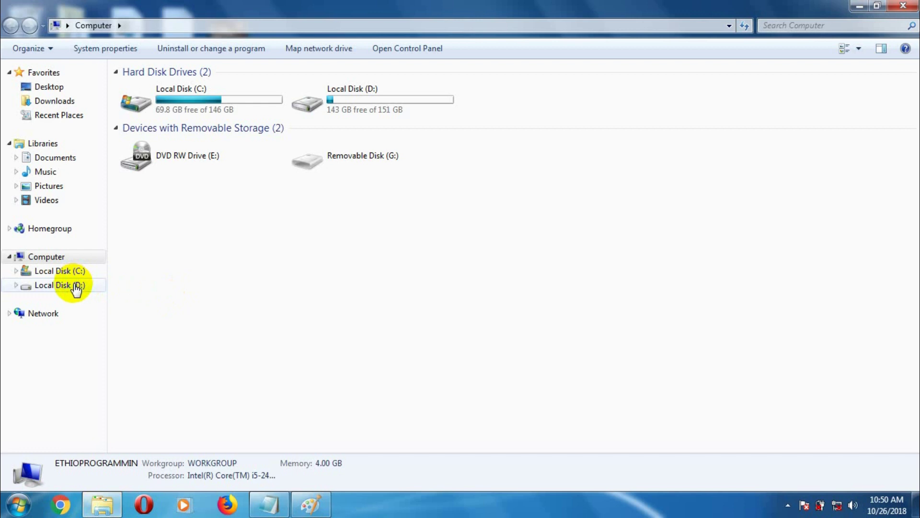
left_click(76, 286)
right_click(163, 131)
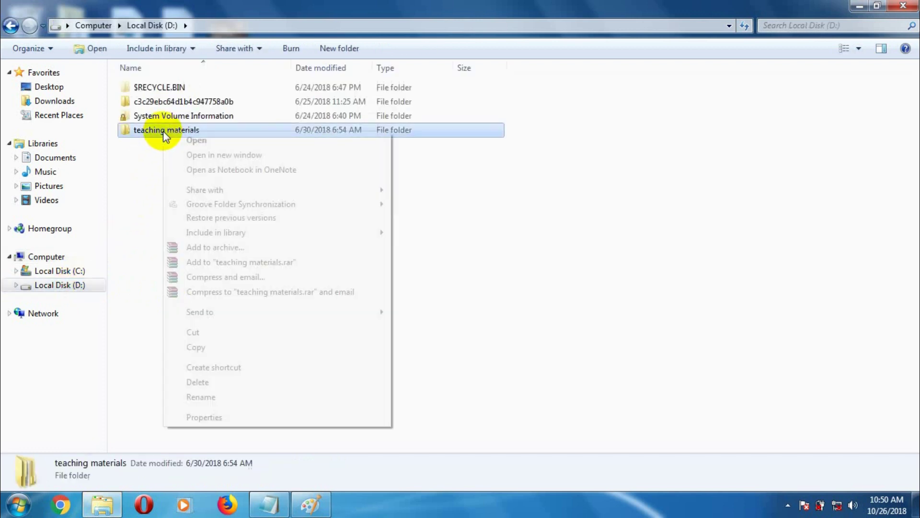
left_click(196, 138)
right_click(182, 88)
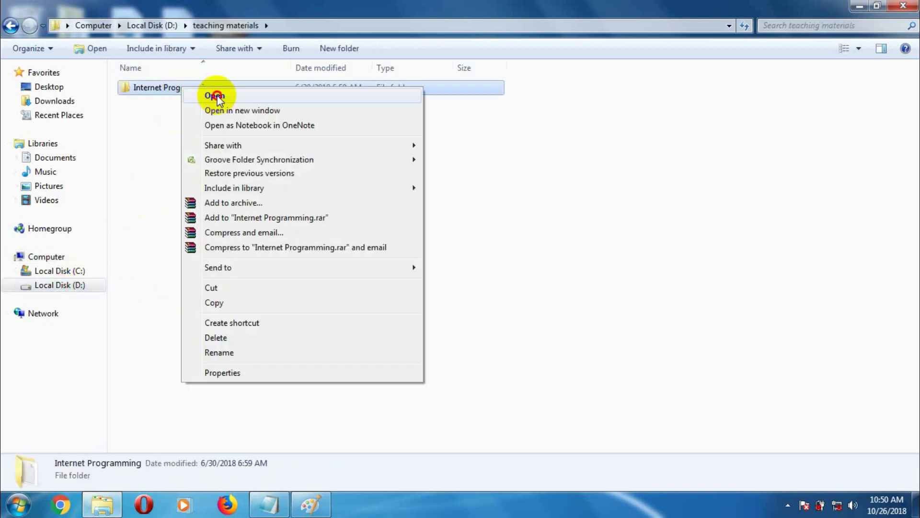
left_click(212, 93)
Send the sample project folder to the desktop as a shortcut and close the folder window
left_click(174, 134)
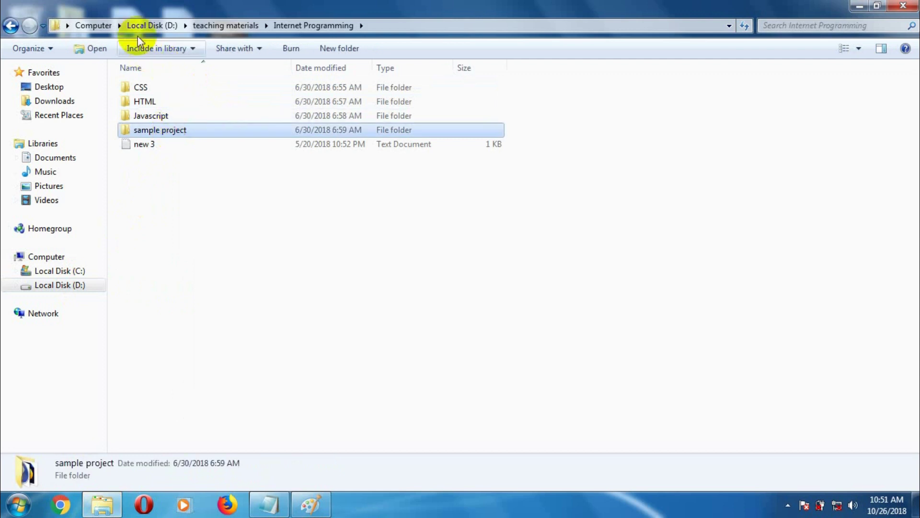
right_click(170, 133)
mouse_move(229, 309)
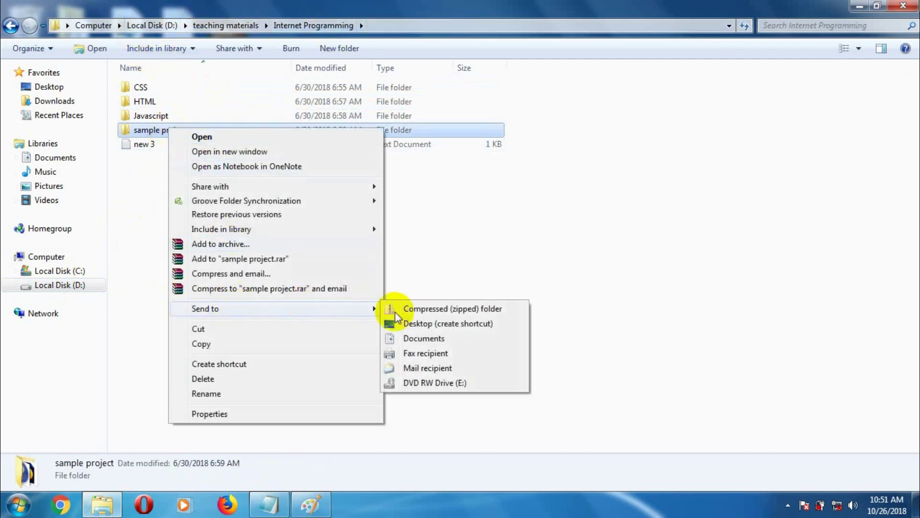
left_click(436, 324)
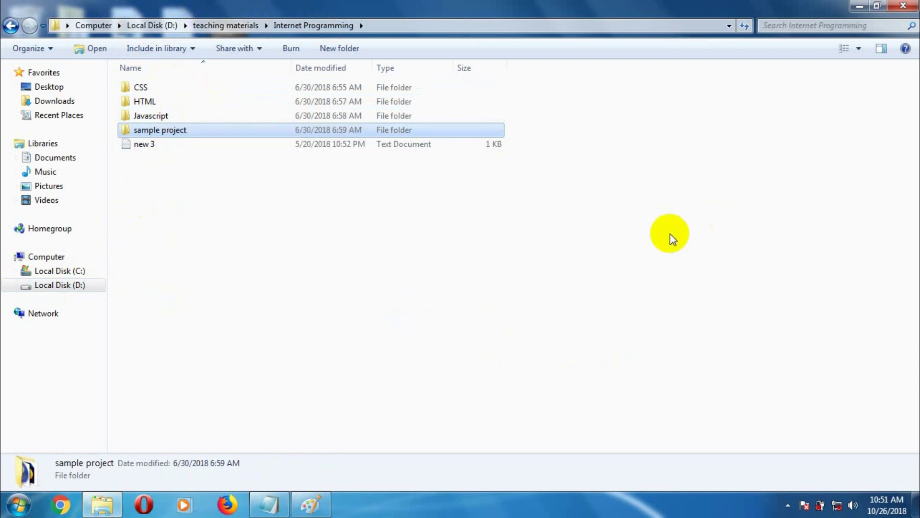
left_click(903, 6)
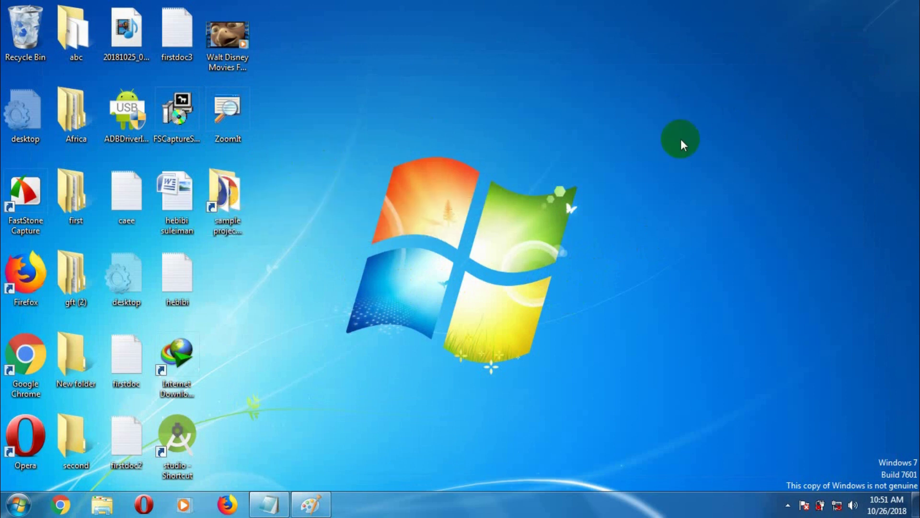
Open the sample project shortcut on the desktop, check the path of the folder it leads to, and close it
left_click(224, 202)
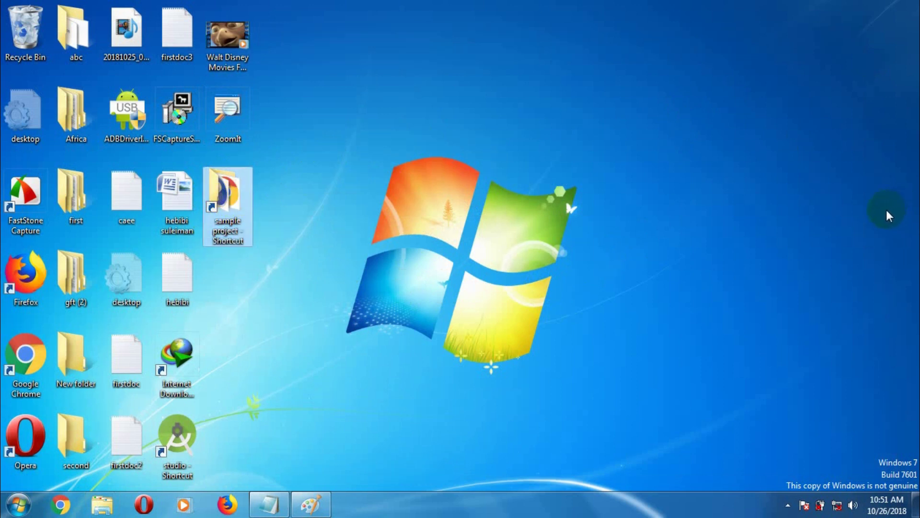
right_click(226, 191)
left_click(260, 200)
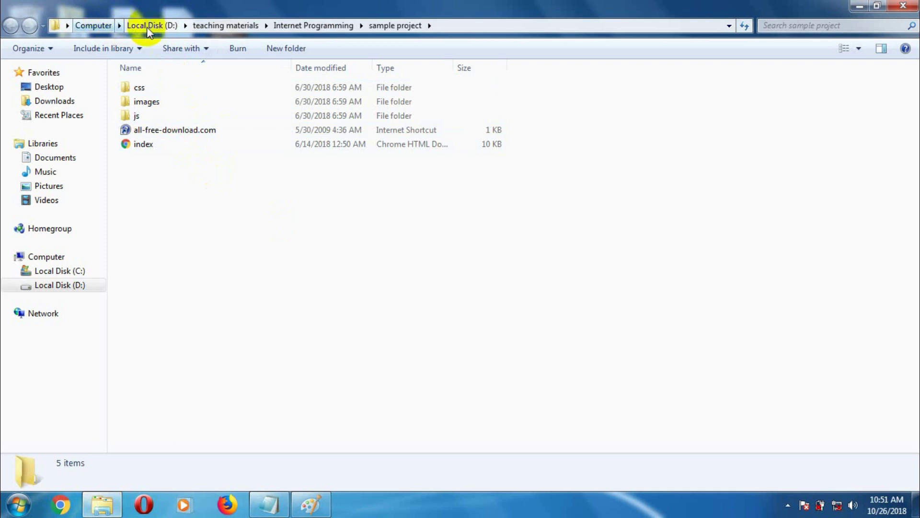
left_click(903, 6)
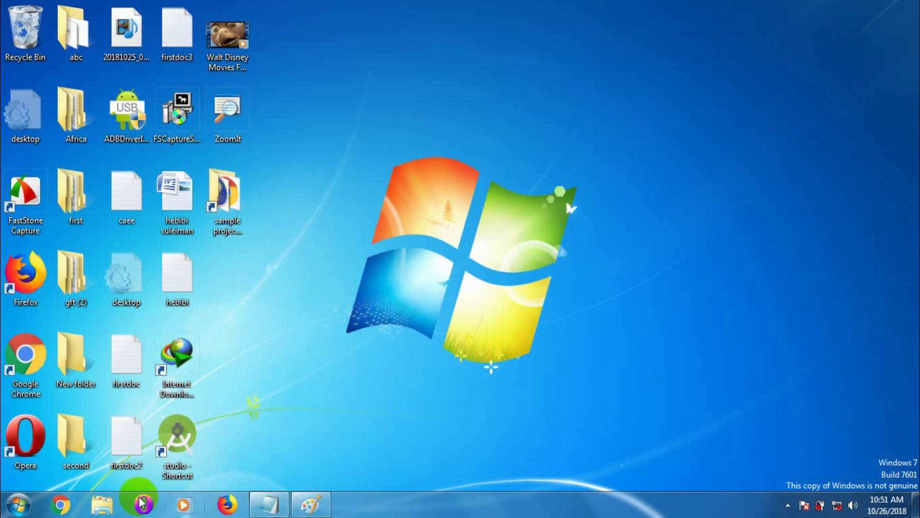
Browse to the HTML folder under teaching materials, Internet Programming on Local Disk (D:)
left_click(104, 506)
left_click(74, 286)
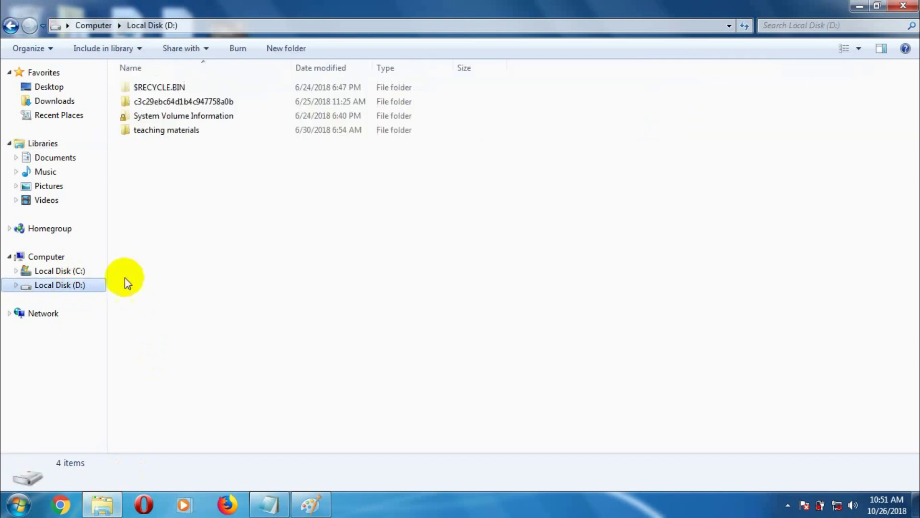
double_click(187, 133)
right_click(191, 87)
left_click(216, 95)
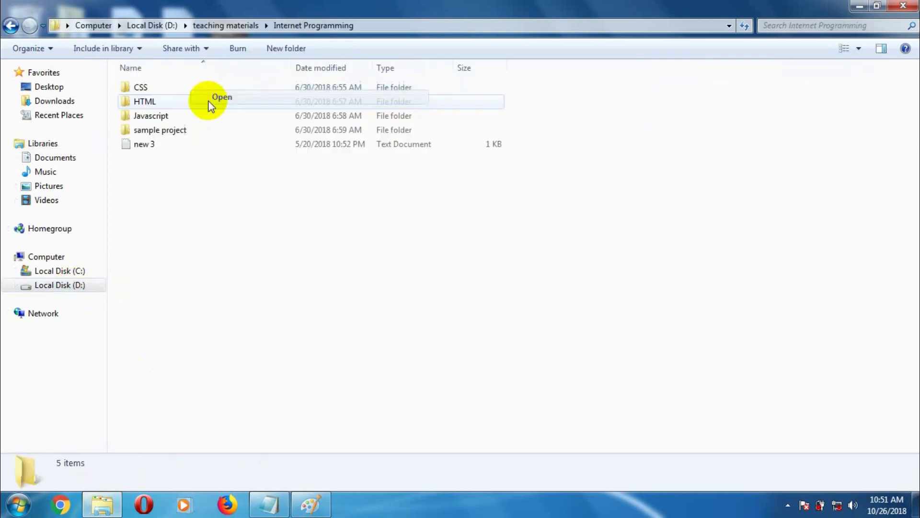
right_click(146, 103)
left_click(174, 107)
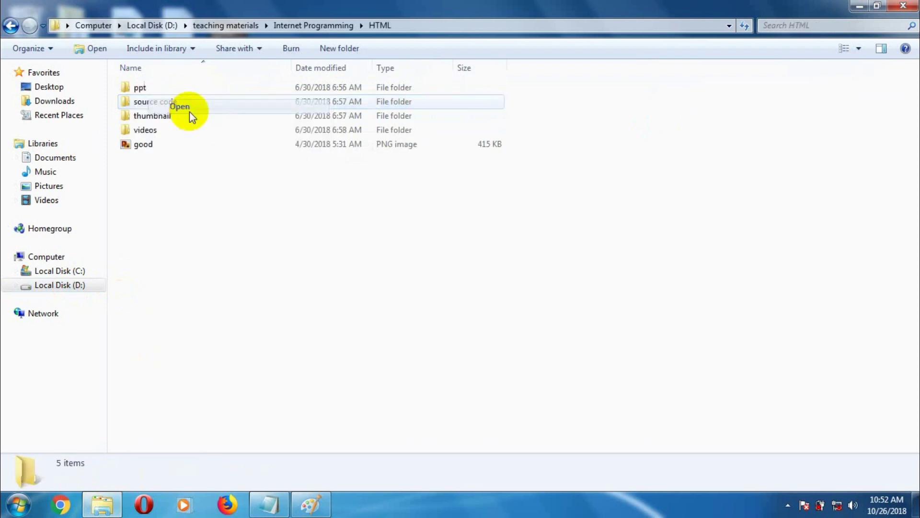
Create a shortcut to the ppt folder within the HTML folder
left_click(148, 94)
right_click(148, 87)
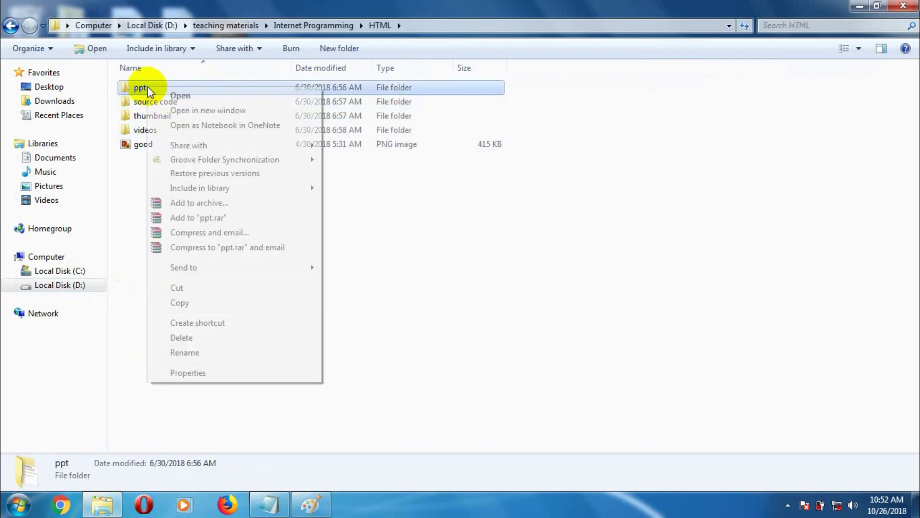
left_click(204, 327)
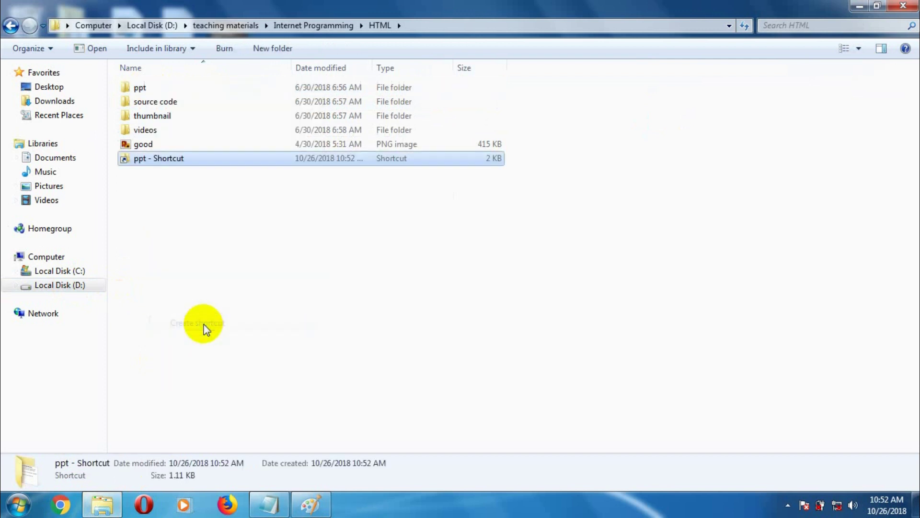
left_click(188, 232)
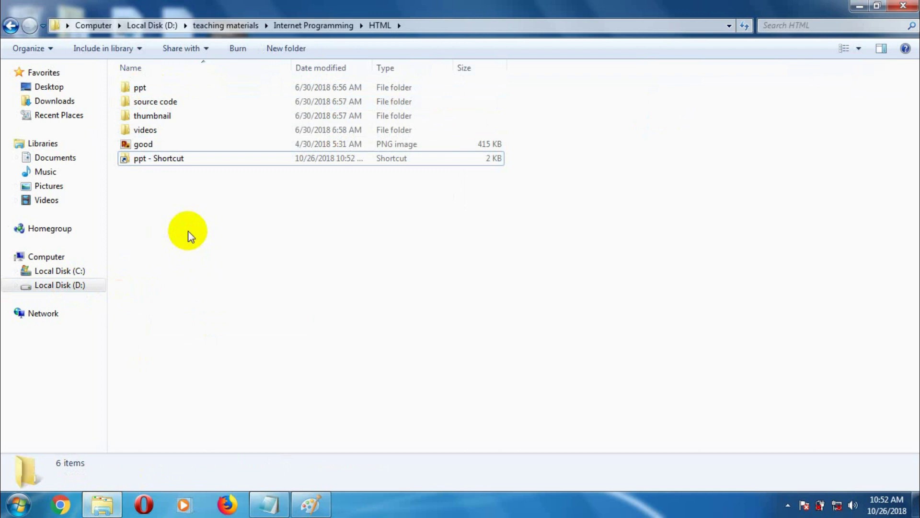
Copy the ppt shortcut from the HTML folder and paste it into the Documents library
right_click(164, 160)
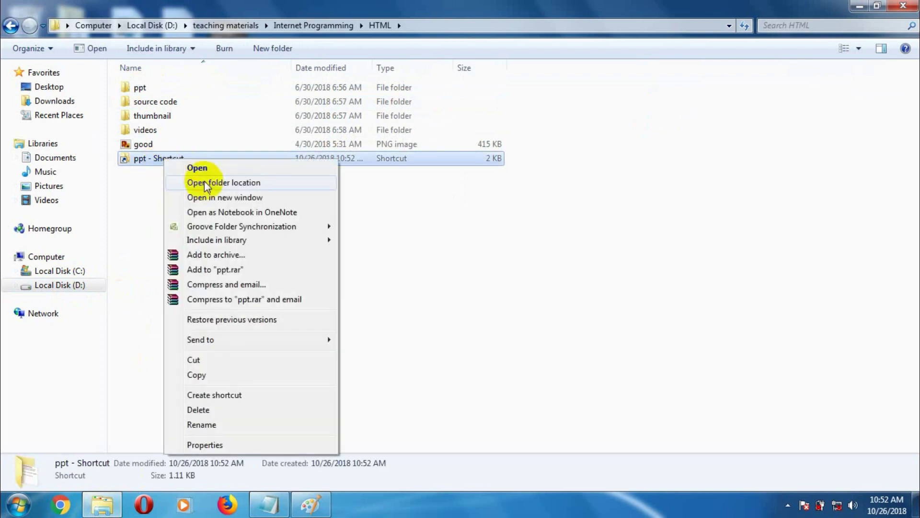
left_click(203, 375)
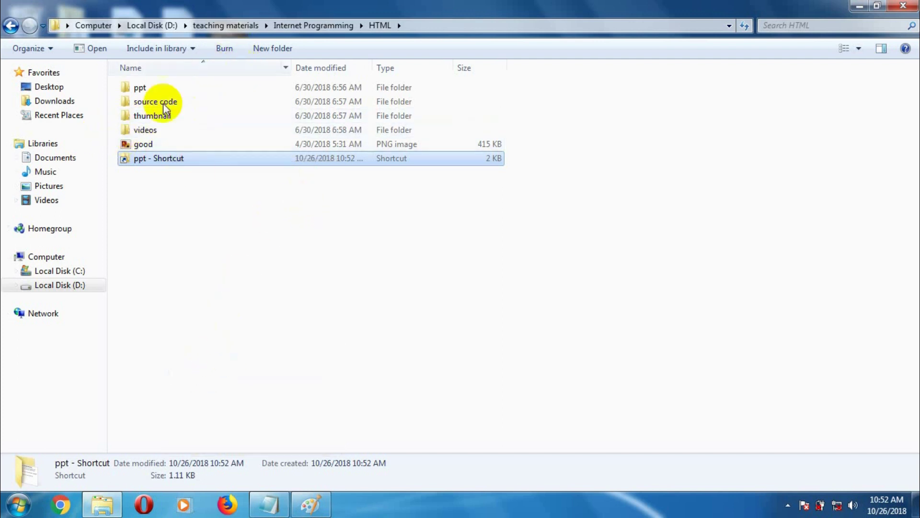
left_click(67, 160)
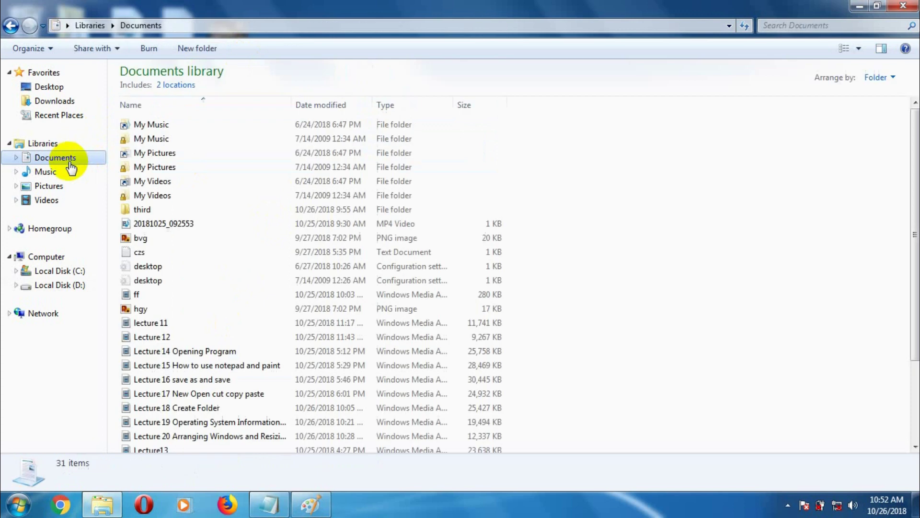
right_click(707, 153)
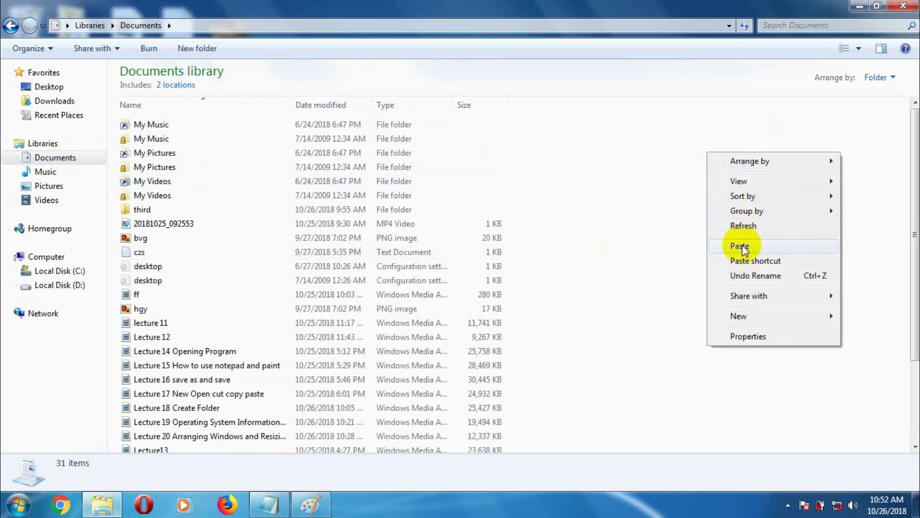
left_click(741, 245)
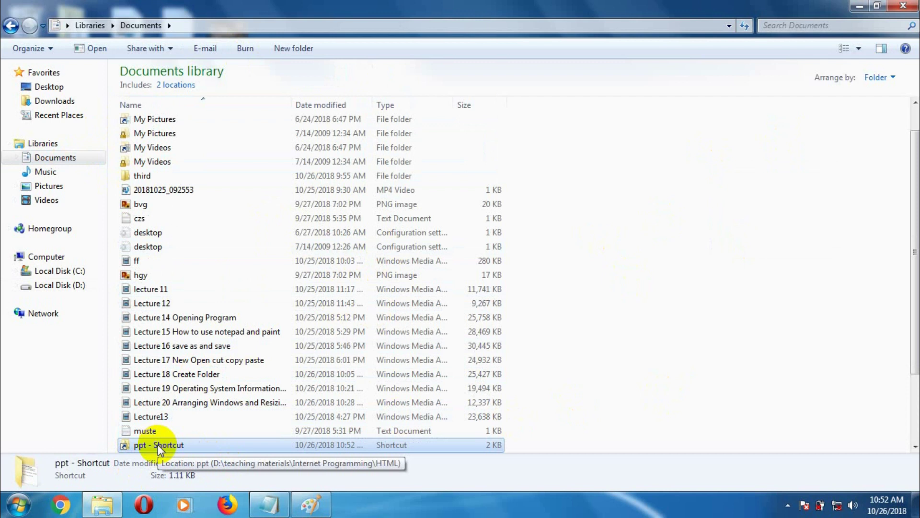
Open the pasted ppt shortcut in Documents, check the path of the folder it leads to, and close the window
scroll(206, 428, "down", 1)
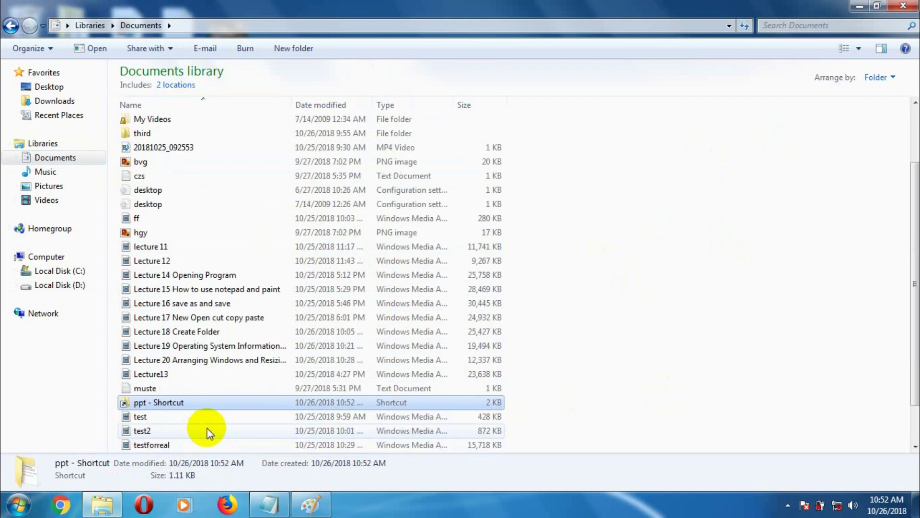
double_click(166, 401)
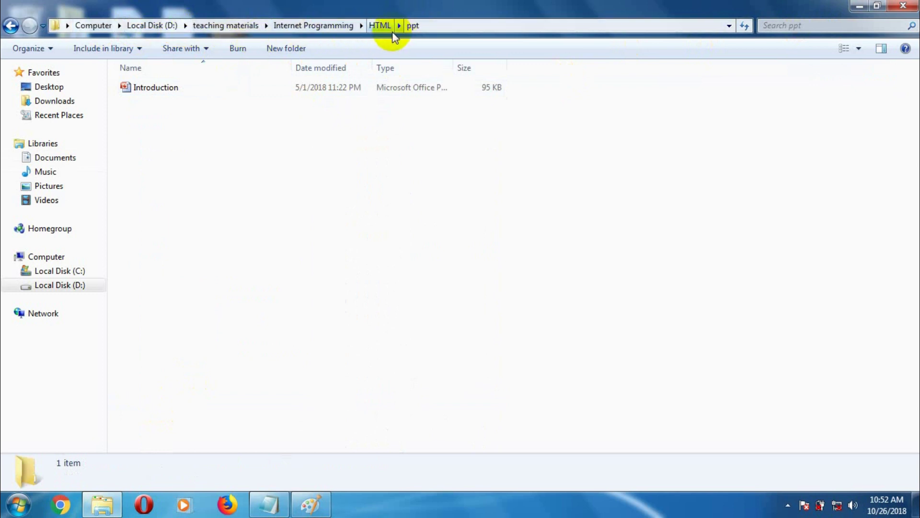
left_click(904, 6)
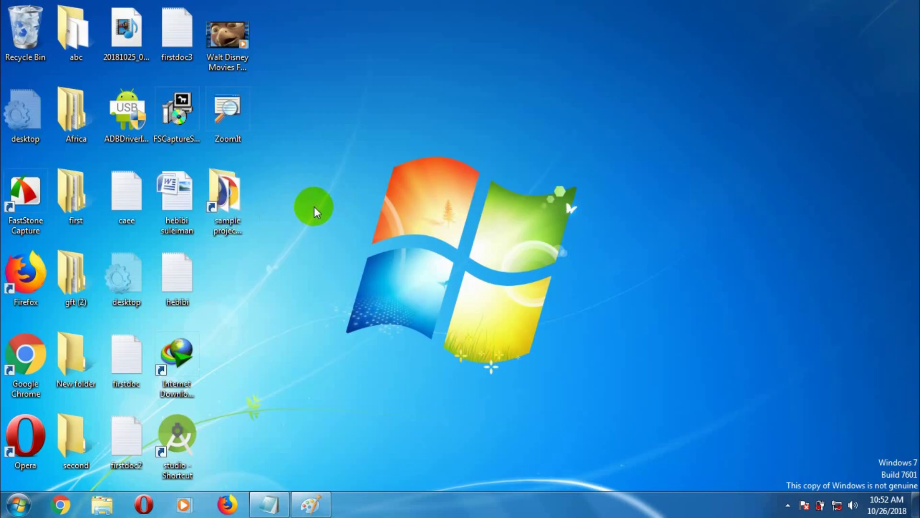
Sort the desktop icons by name in descending order and reverse them to ascending order
left_click(247, 195)
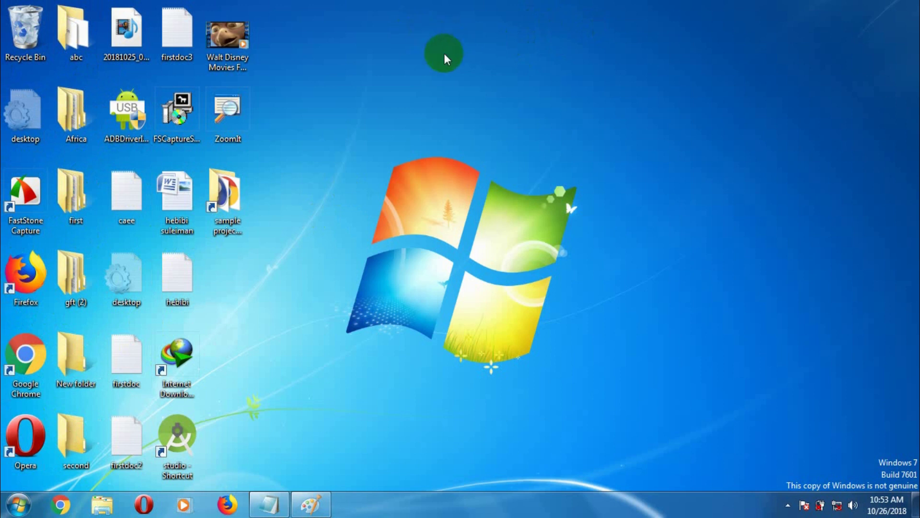
right_click(464, 30)
mouse_move(514, 55)
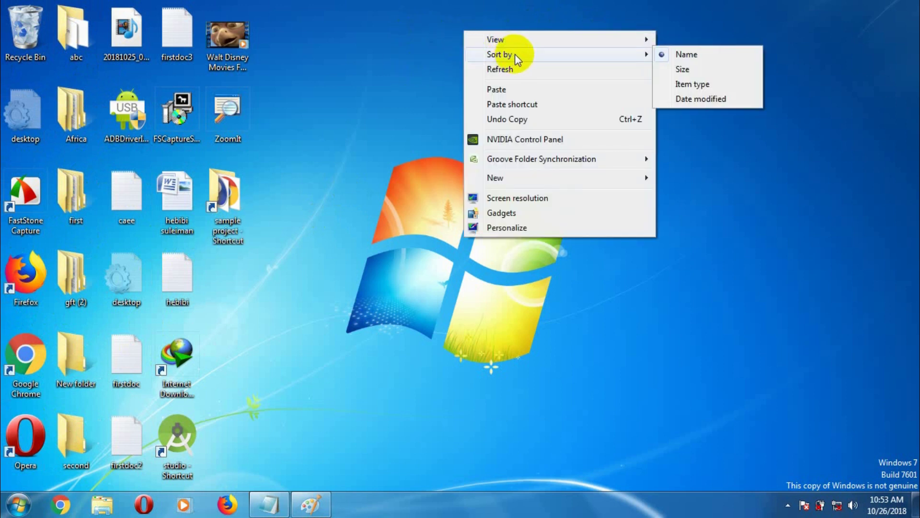
left_click(680, 54)
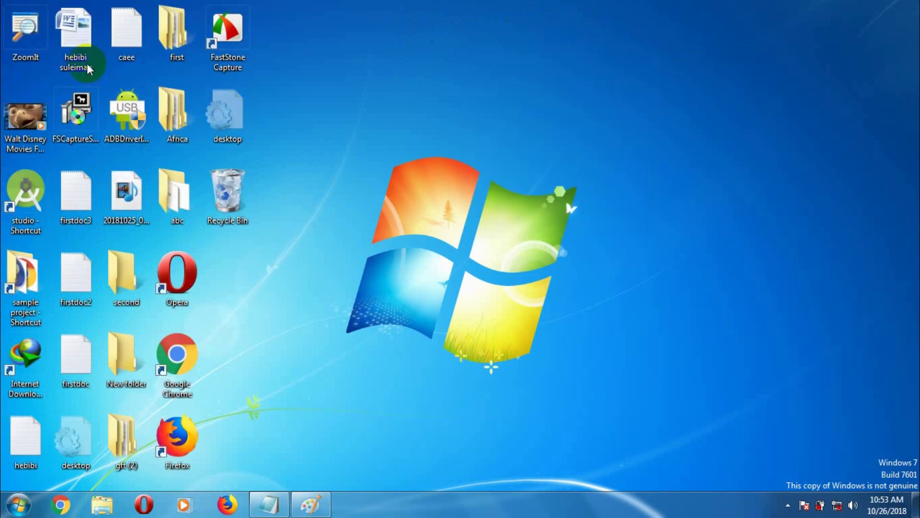
right_click(538, 34)
mouse_move(717, 58)
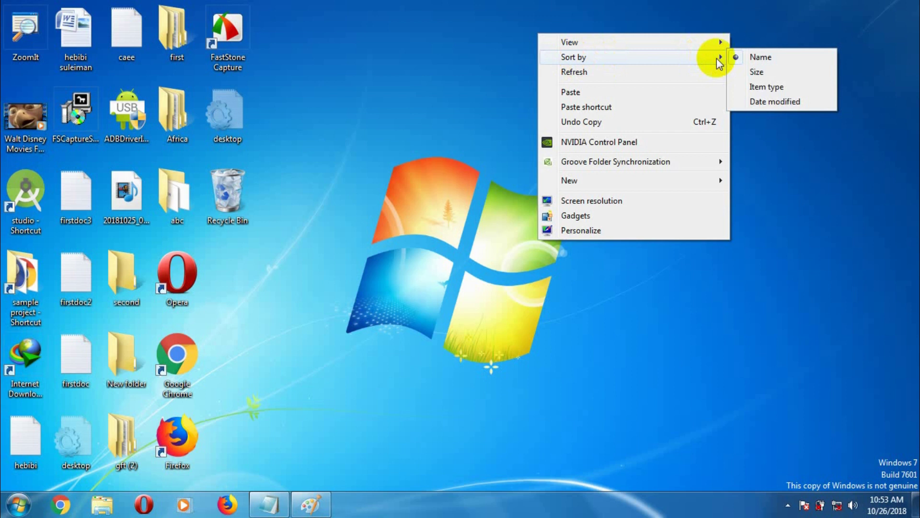
left_click(761, 57)
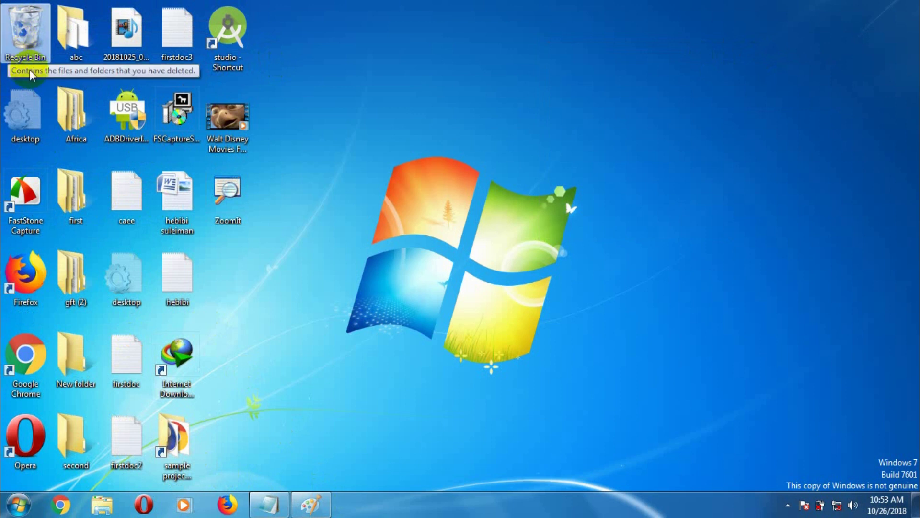
left_click(20, 504)
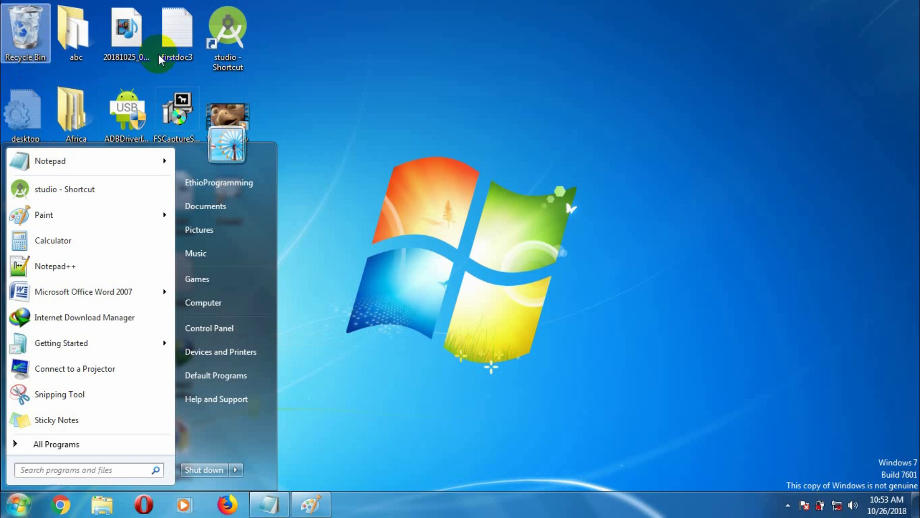
left_click(453, 65)
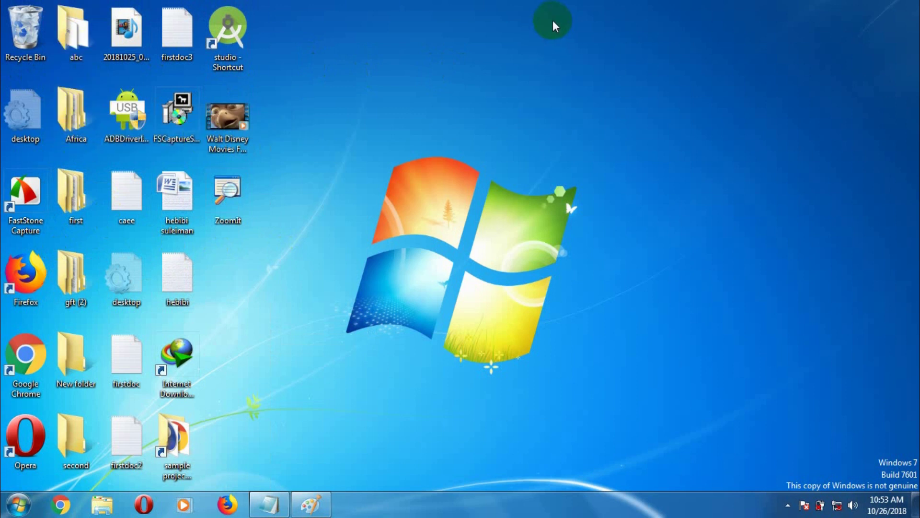
Sort the desktop icons by size
right_click(486, 30)
mouse_move(536, 52)
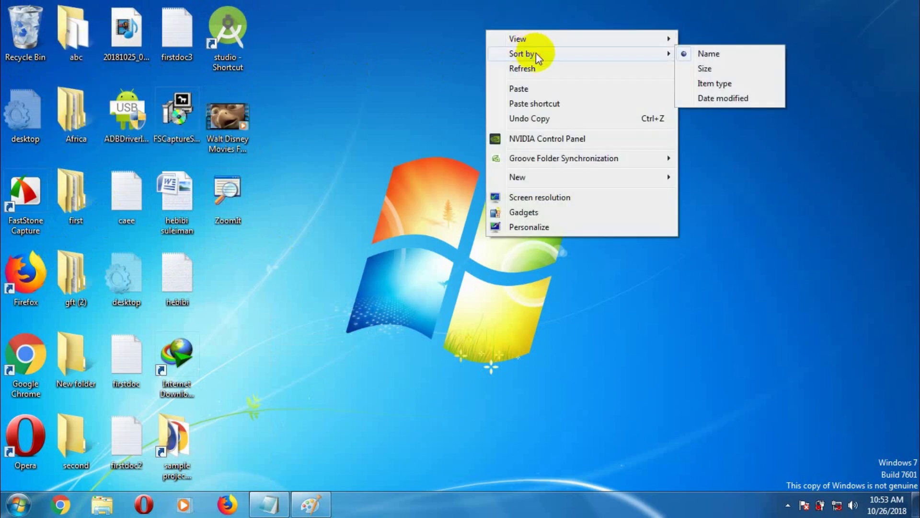
left_click(705, 70)
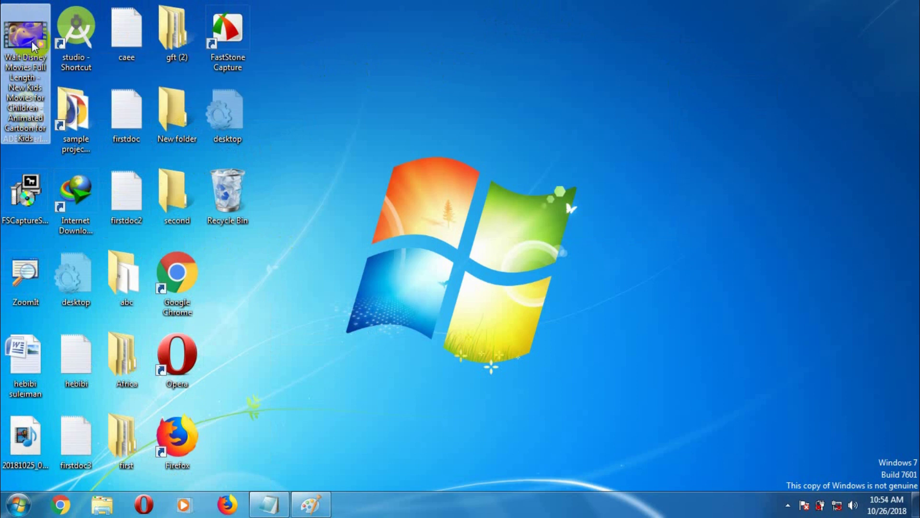
Sort the desktop icons by item type
right_click(619, 65)
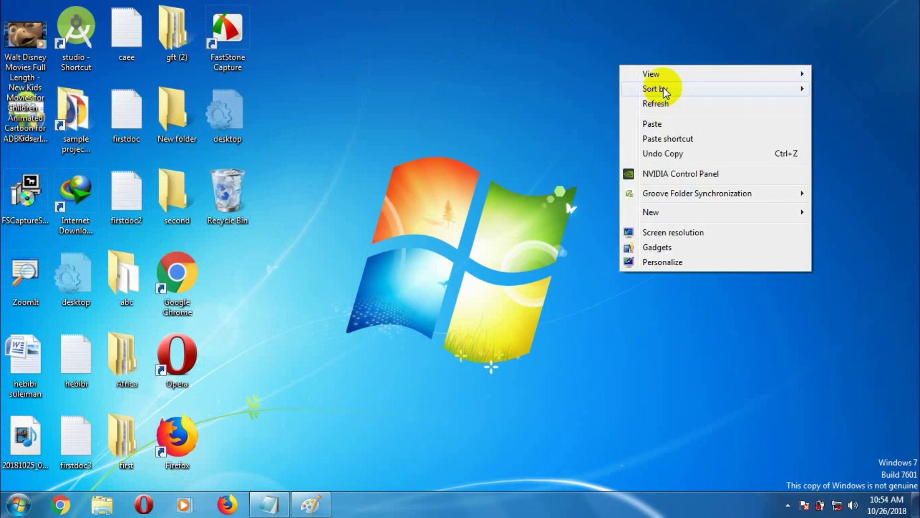
mouse_move(657, 87)
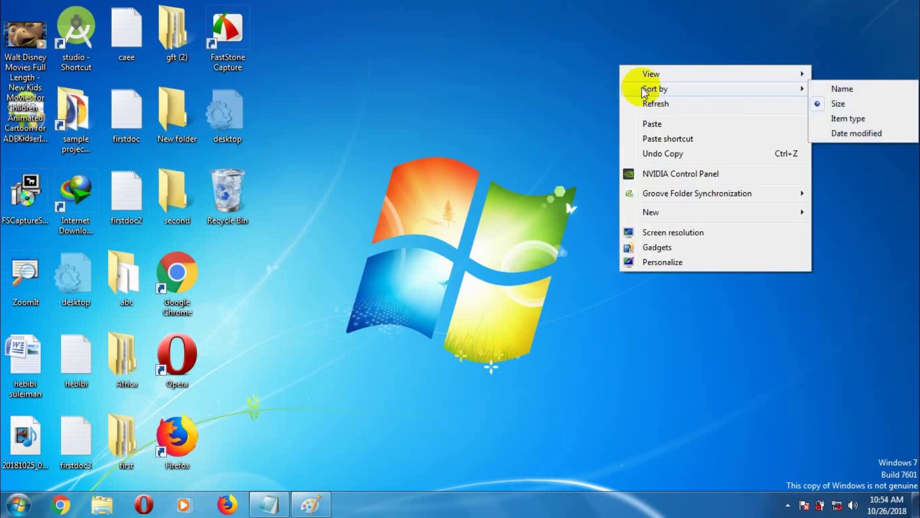
left_click(848, 120)
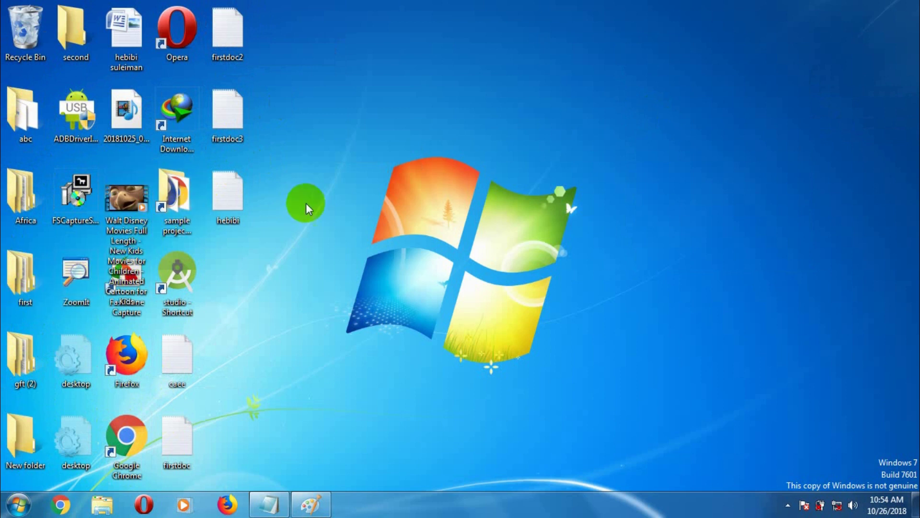
Sort the desktop icons by date modified and check the order of the first items
right_click(524, 41)
mouse_move(599, 66)
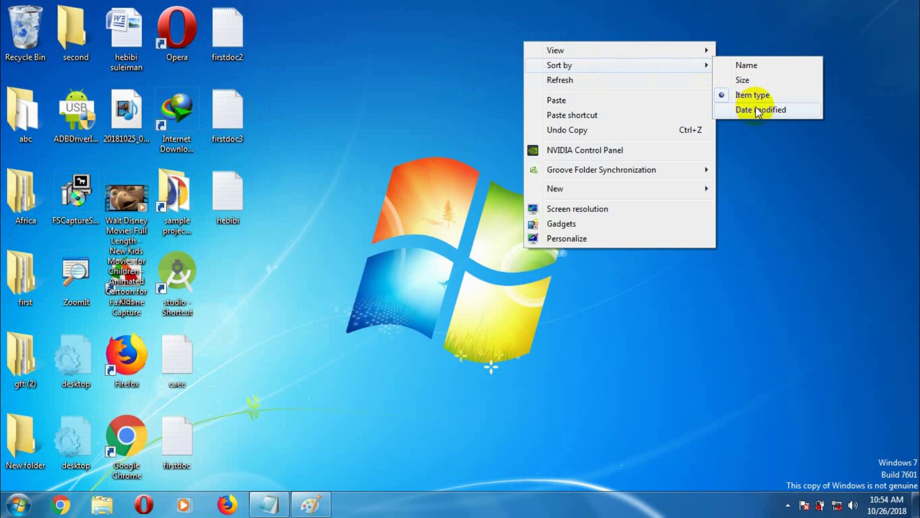
left_click(757, 110)
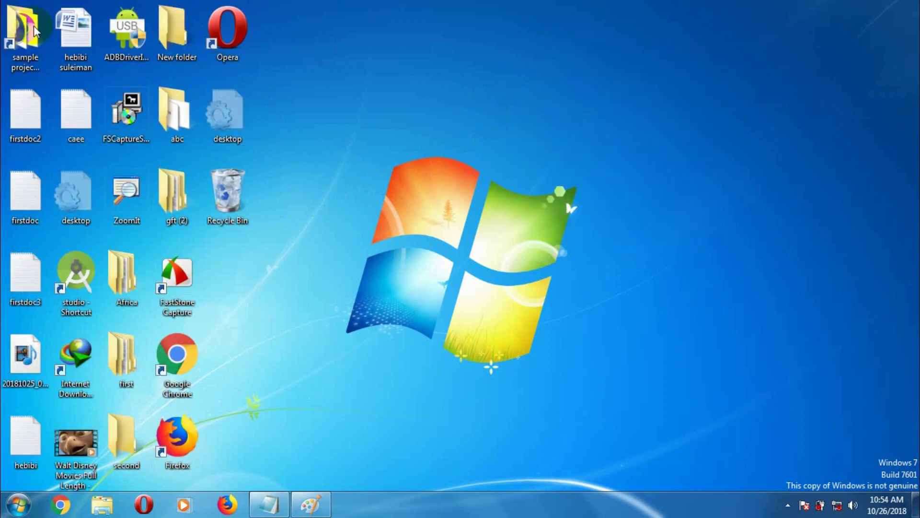
left_click(29, 38)
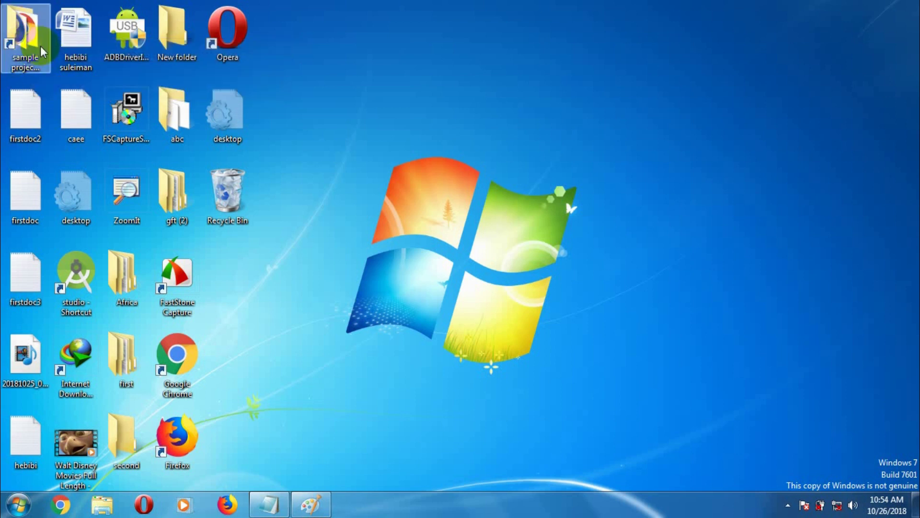
left_click(24, 116)
left_click(8, 399)
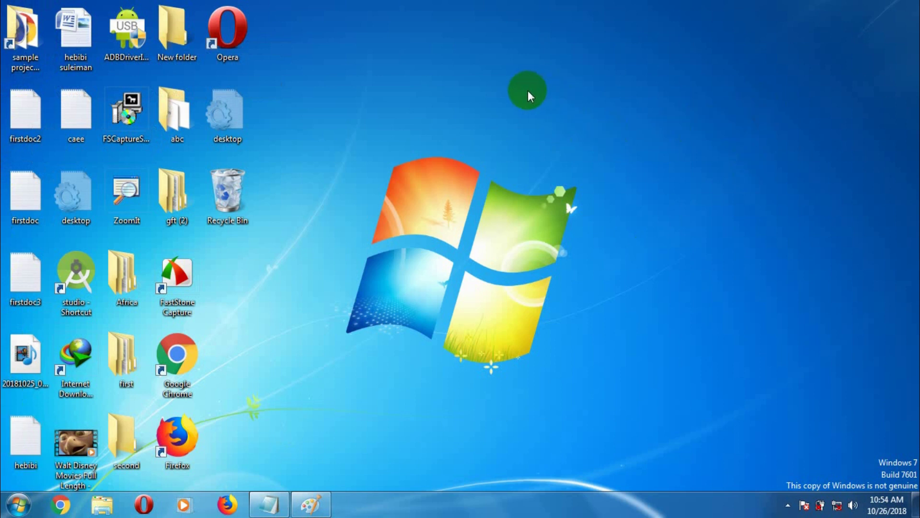
right_click(537, 71)
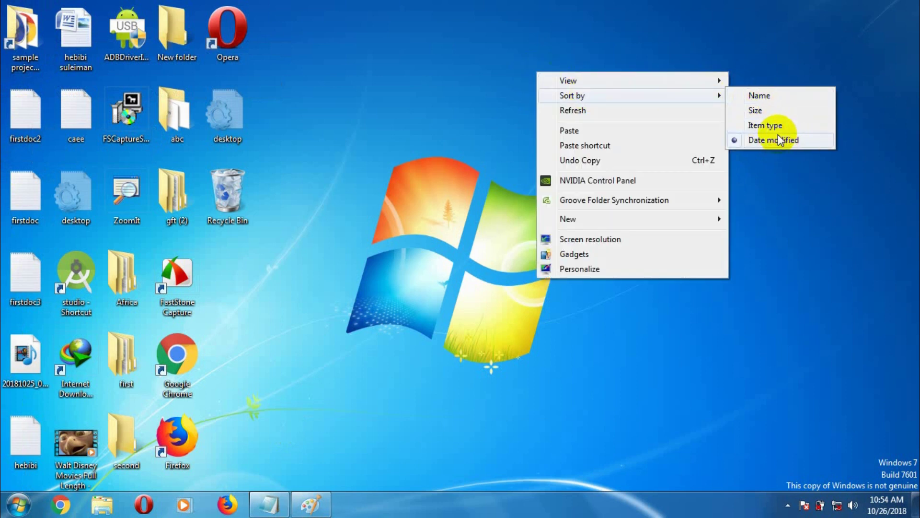
left_click(416, 82)
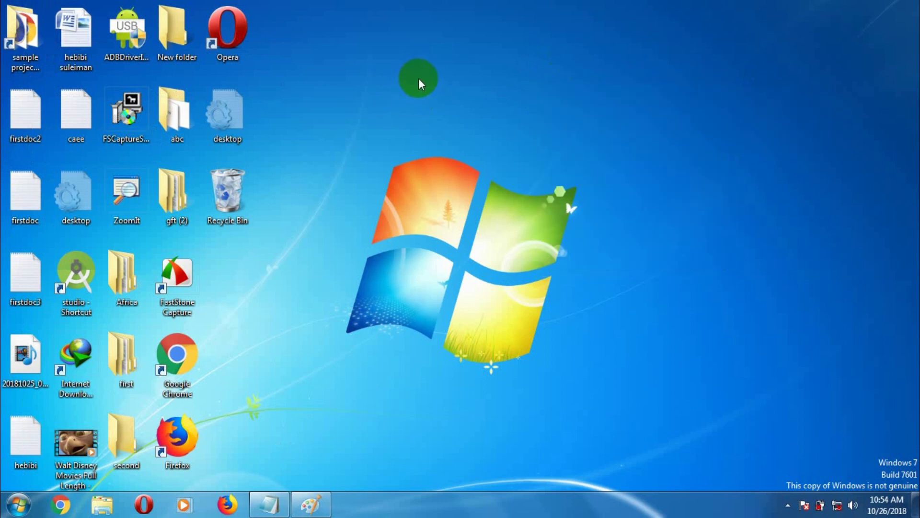